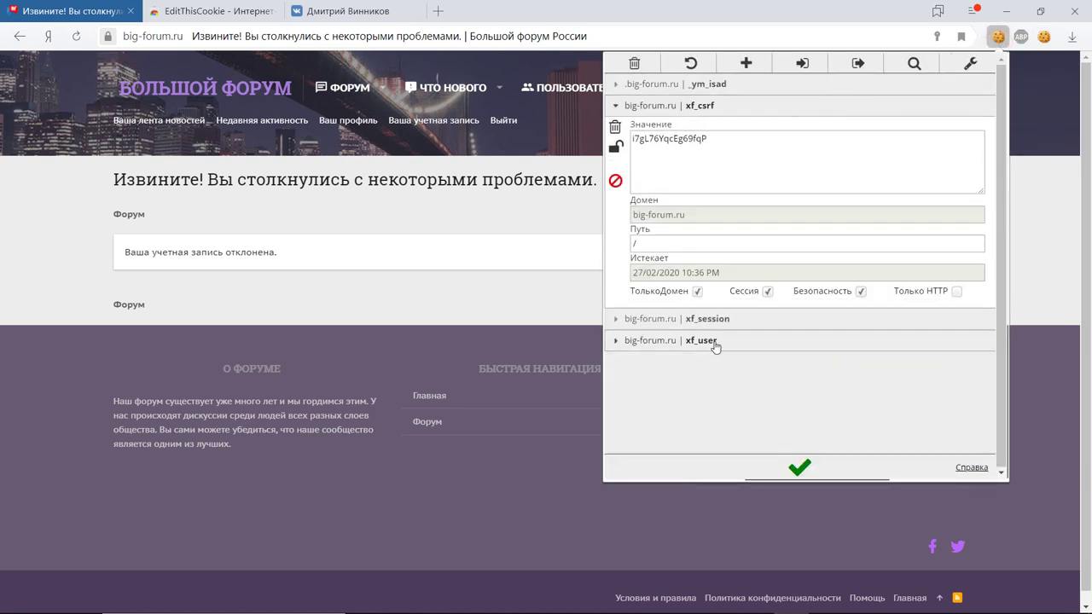
Inspect the xf_user cookie and set up a block filter for the big-forum.ru xf_csrf cookie by domain, name and value.
{"action": "left_click", "coordinate": [701, 341]}
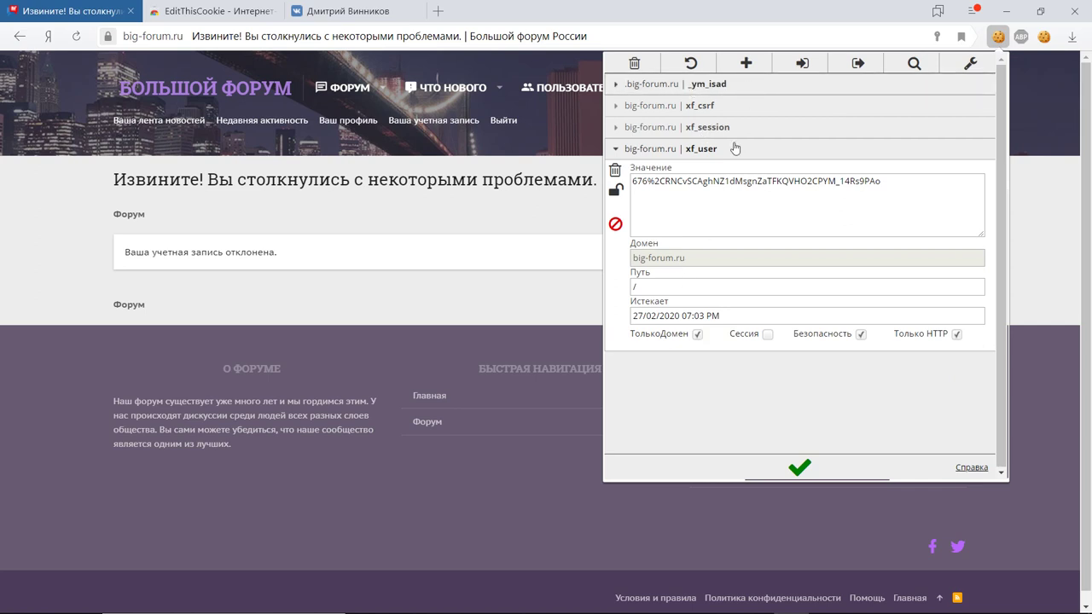
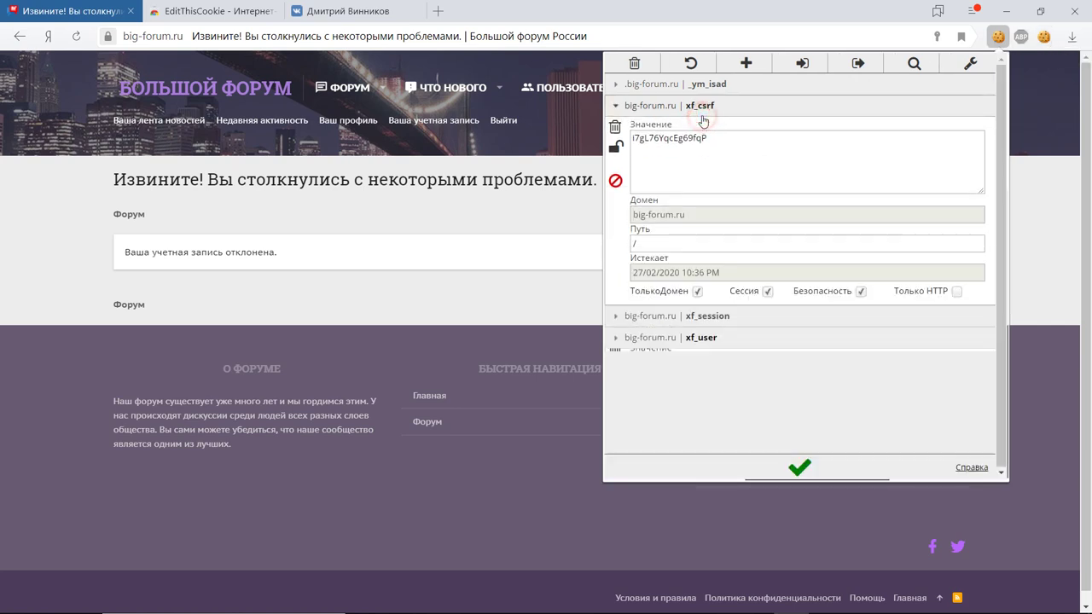
{"action": "left_click", "coordinate": [614, 183]}
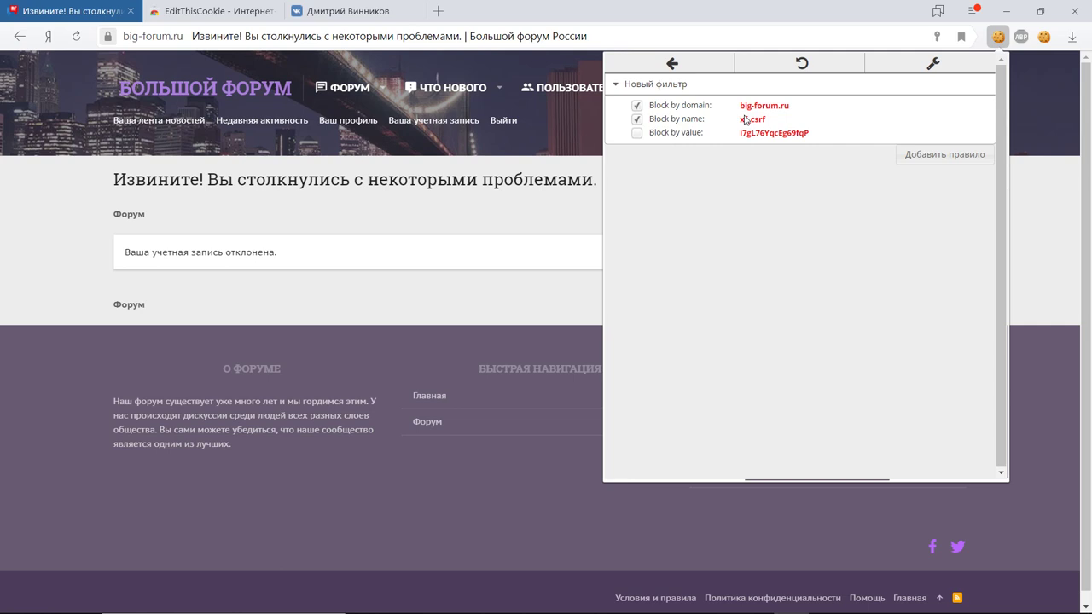
{"action": "left_click", "coordinate": [642, 133]}
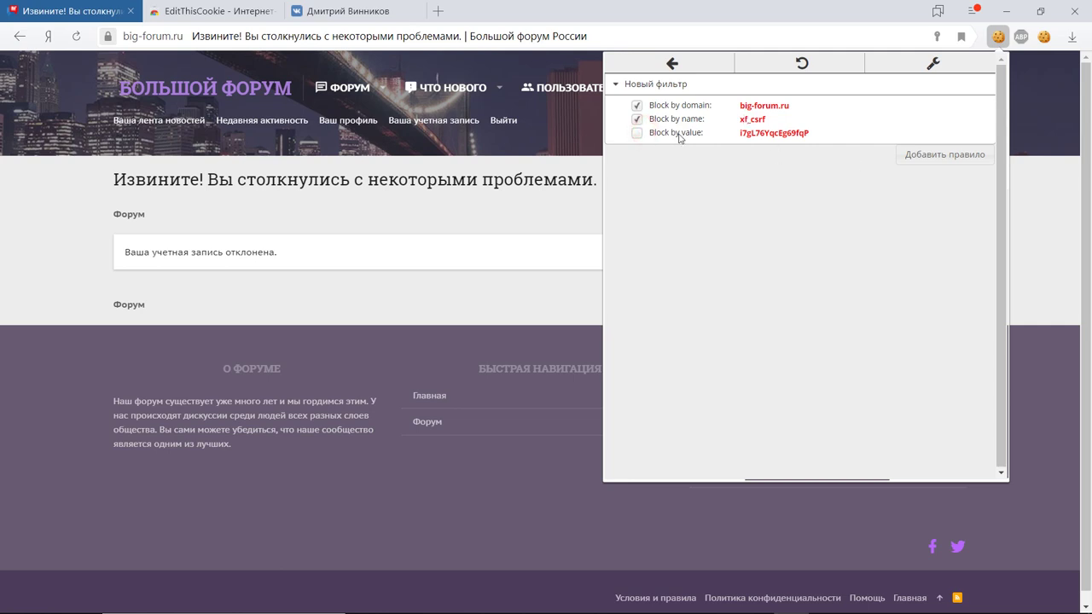
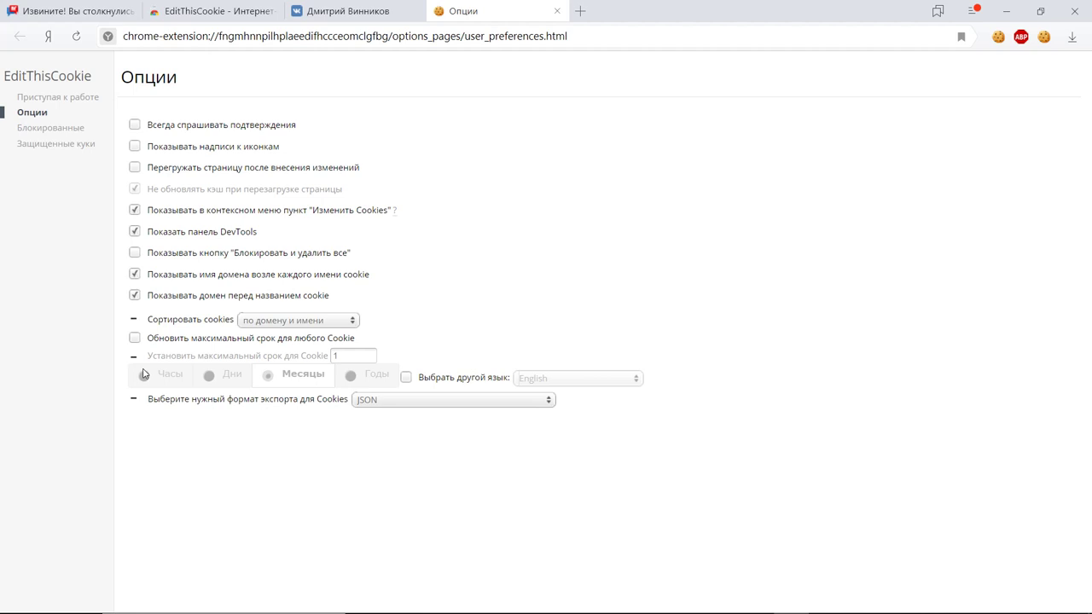
Delete the .big-forum.ru block rules for the _ym_uid, _ym_d, _ga and _gid cookies.
{"action": "left_click", "coordinate": [56, 137]}
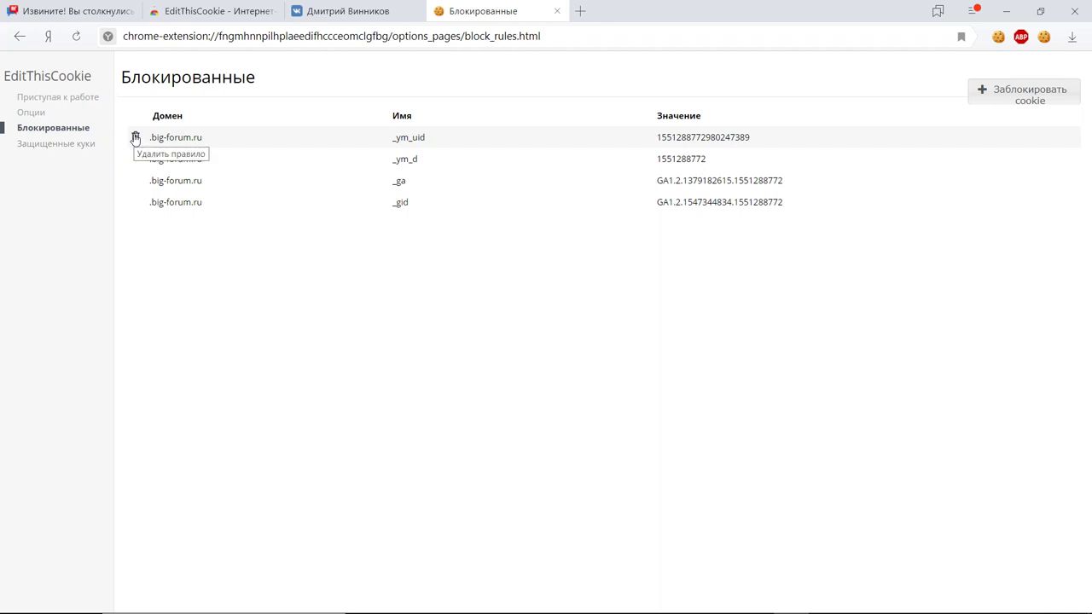
{"action": "left_click", "coordinate": [135, 137]}
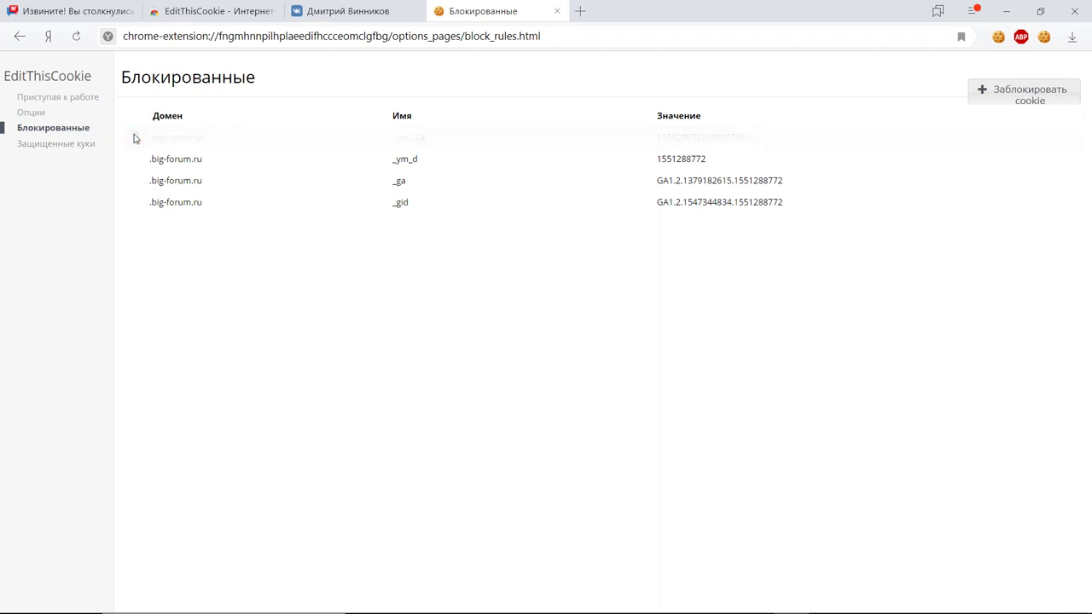
{"action": "left_click", "coordinate": [134, 137]}
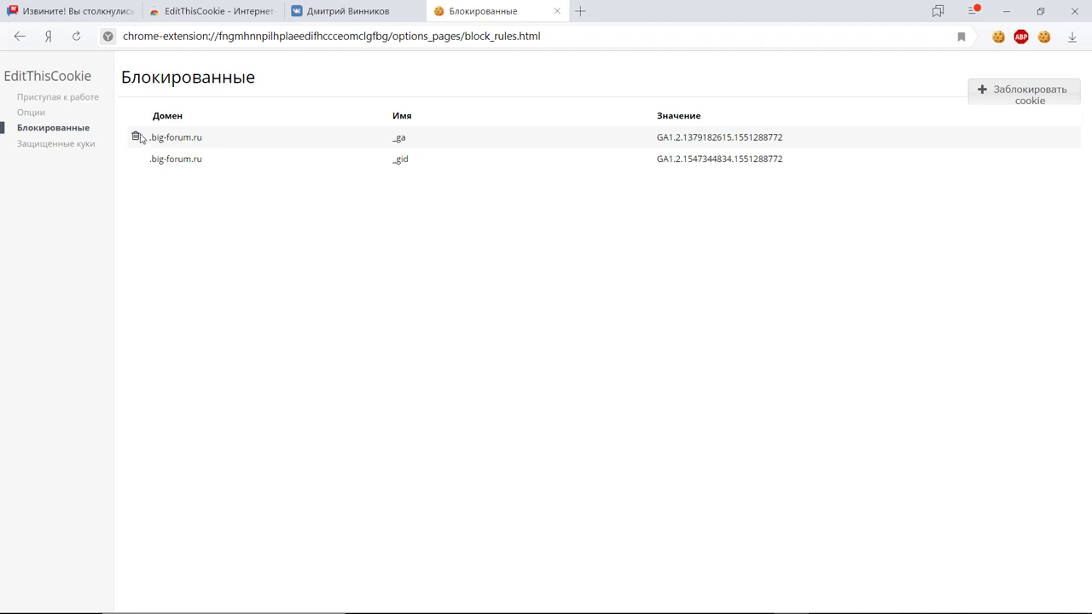
{"action": "left_click", "coordinate": [139, 139]}
{"action": "left_click", "coordinate": [139, 138]}
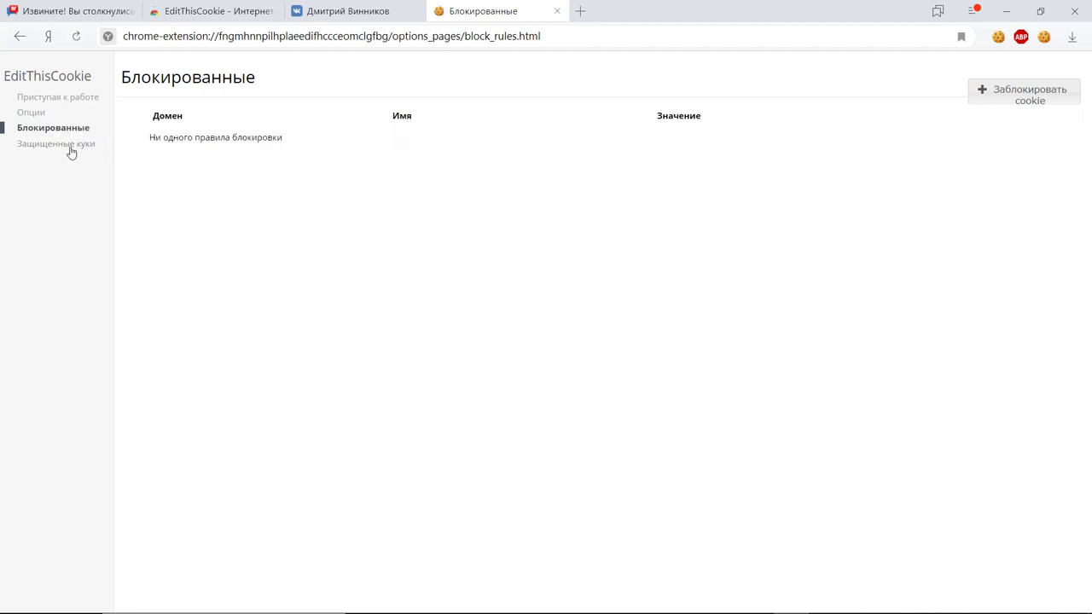
View the protected cookies, then save and refresh the forum account page's cookies in the other extension's cookie editor.
{"action": "left_click", "coordinate": [37, 146]}
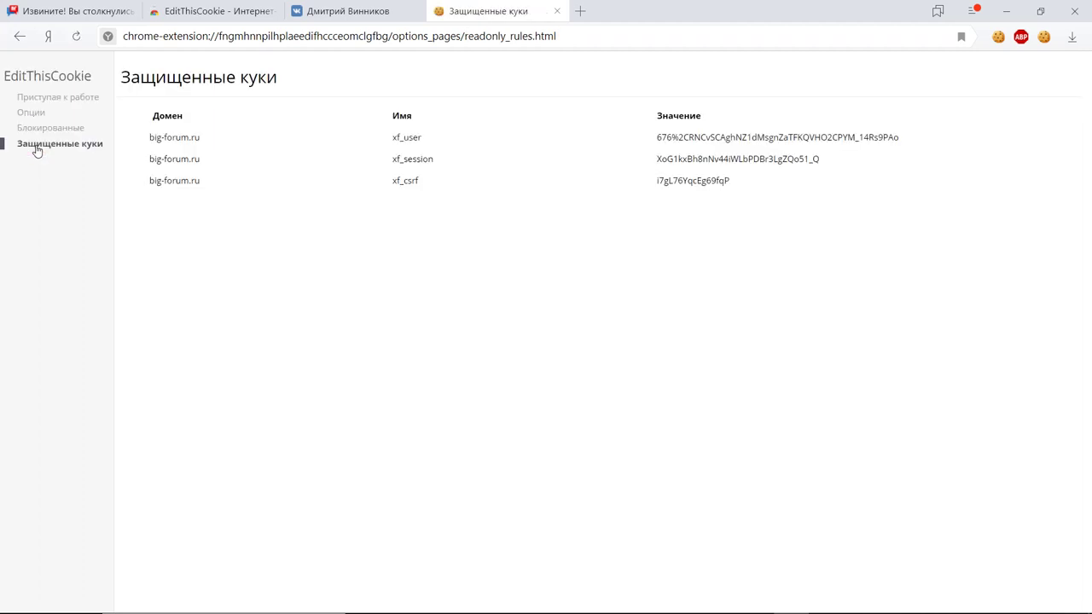
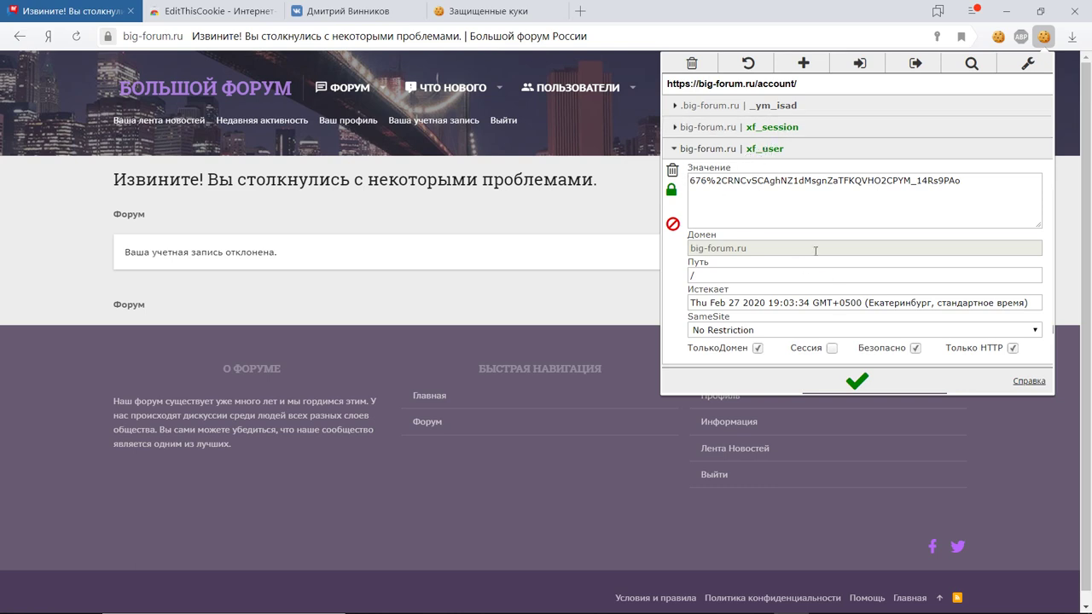
{"action": "left_click", "coordinate": [857, 380]}
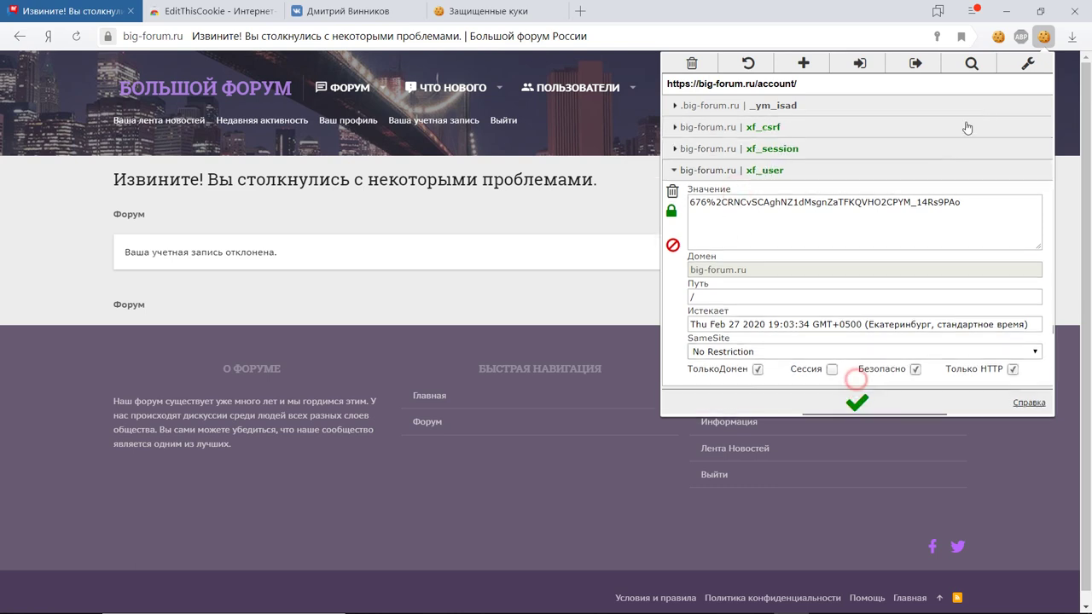
{"action": "left_click", "coordinate": [750, 68]}
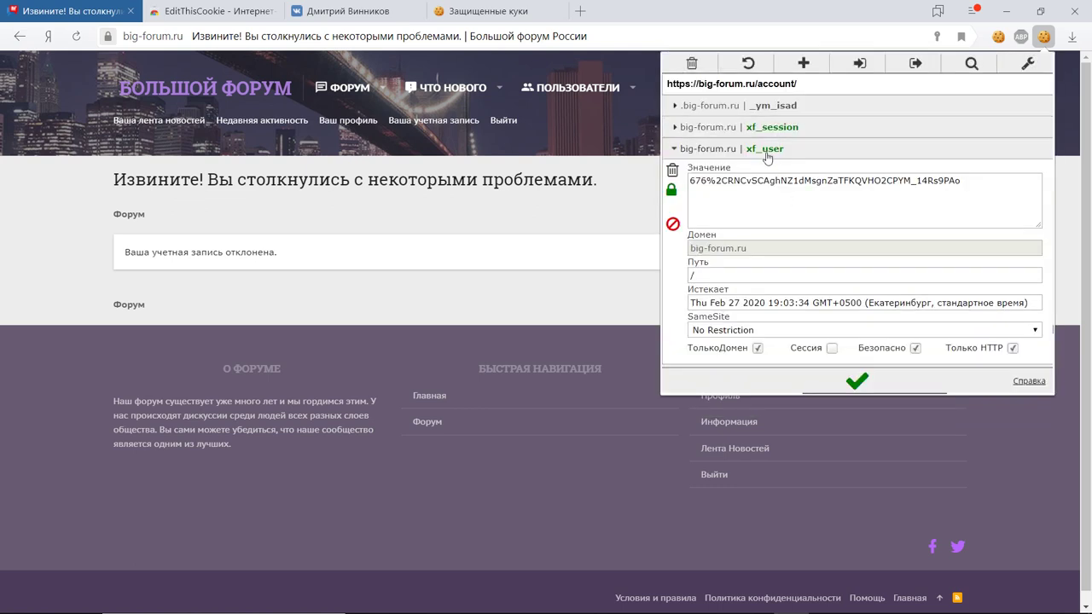
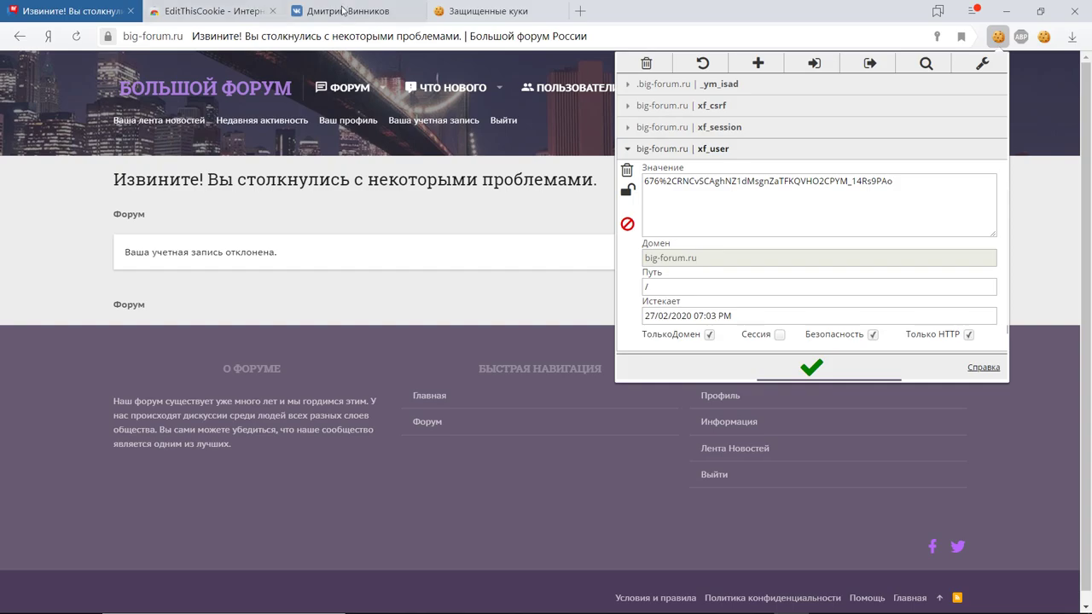
Review the protected xf_csrf, xf_session and xf_user entries for big-forum.ru and return to the forum page.
{"action": "left_click", "coordinate": [510, 17]}
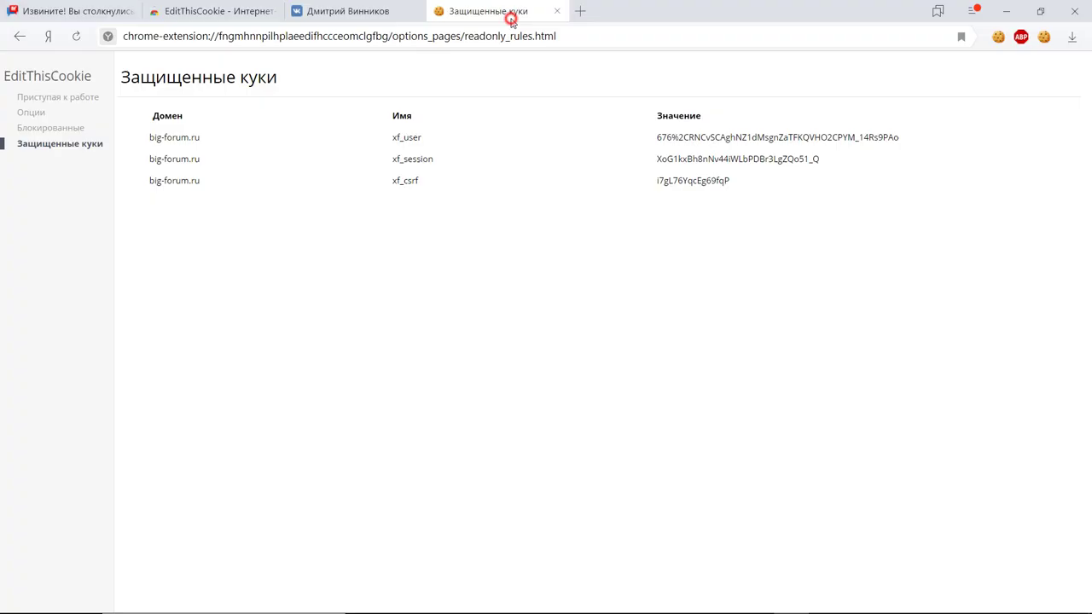
{"action": "left_click", "coordinate": [152, 179]}
{"action": "left_click", "coordinate": [168, 162]}
{"action": "left_click", "coordinate": [173, 138]}
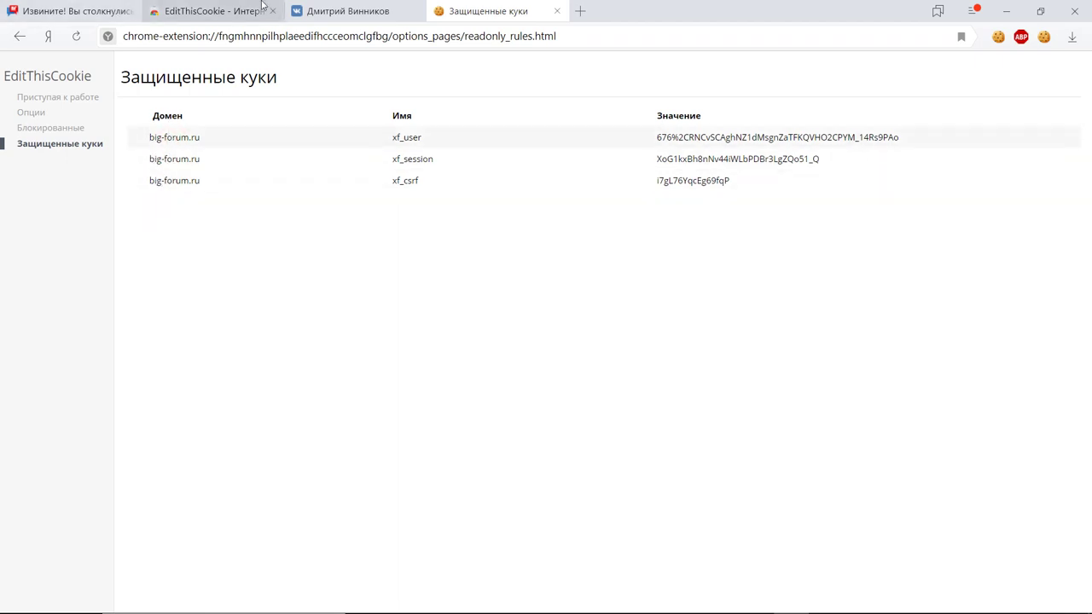
{"action": "left_click", "coordinate": [97, 19]}
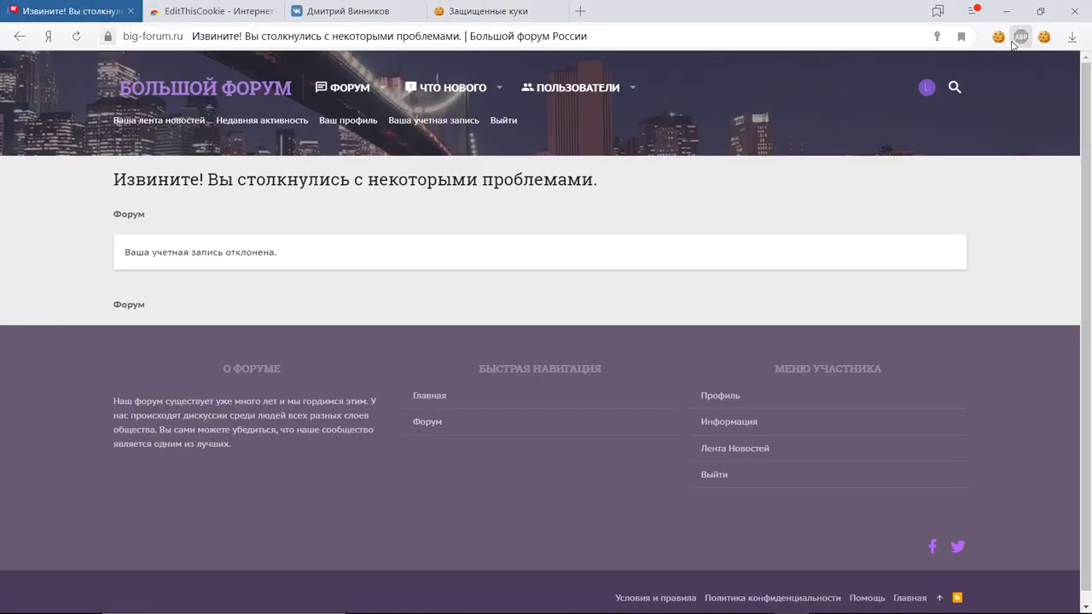
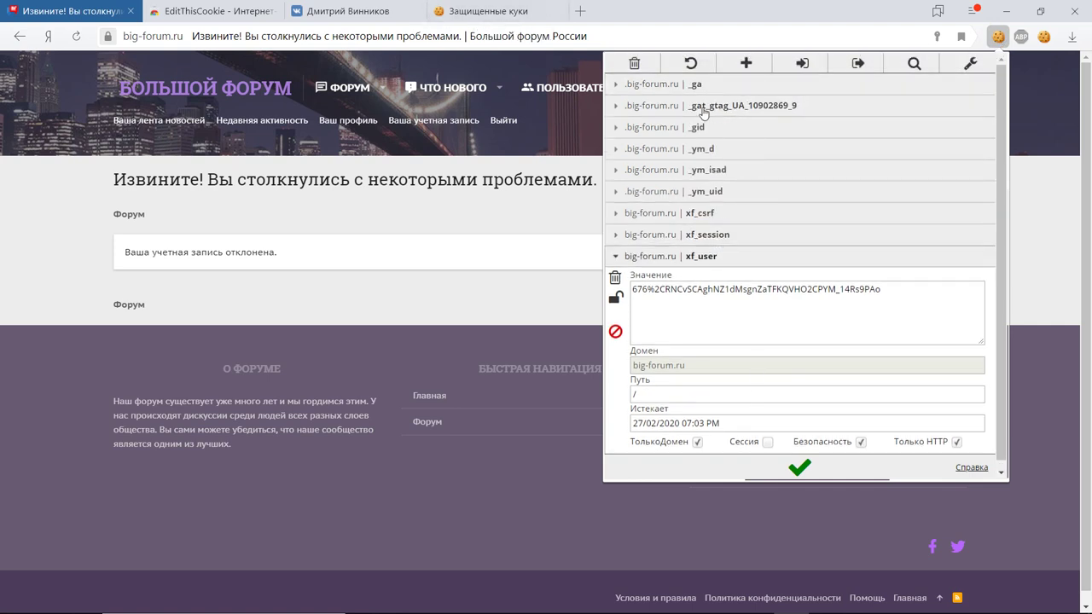
Remove the big-forum.ru protection rules for xf_user and xf_session, and check the extension's blocked cookies and options pages.
{"action": "left_click", "coordinate": [470, 5]}
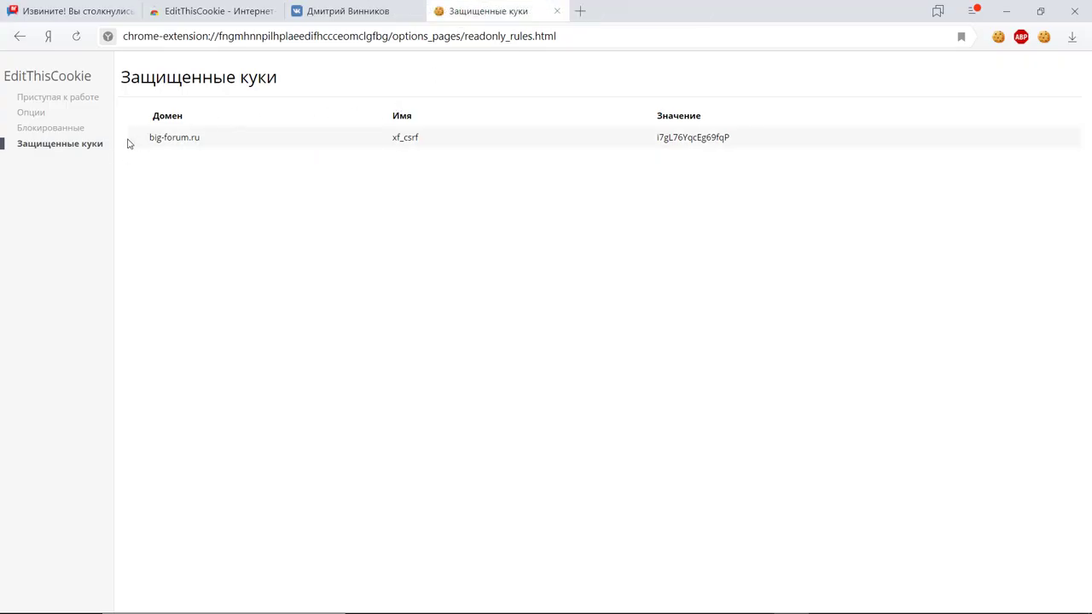
{"action": "left_click", "coordinate": [39, 130]}
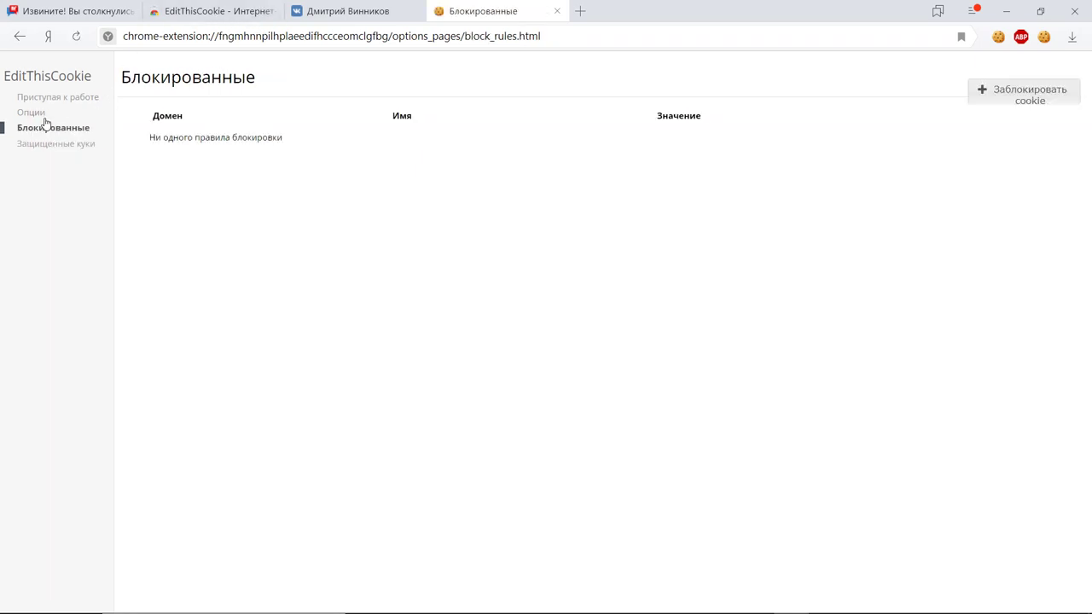
{"action": "left_click", "coordinate": [46, 115]}
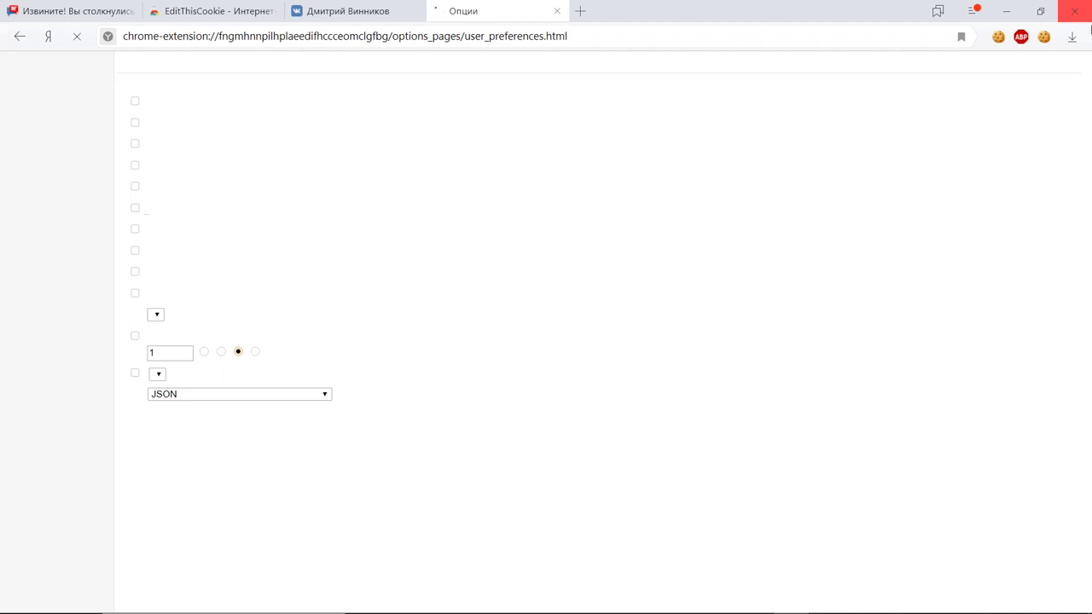
Open the other EditThisCookie extension's settings from its cookie editor and reload the statistics page.
{"action": "left_click", "coordinate": [1003, 41]}
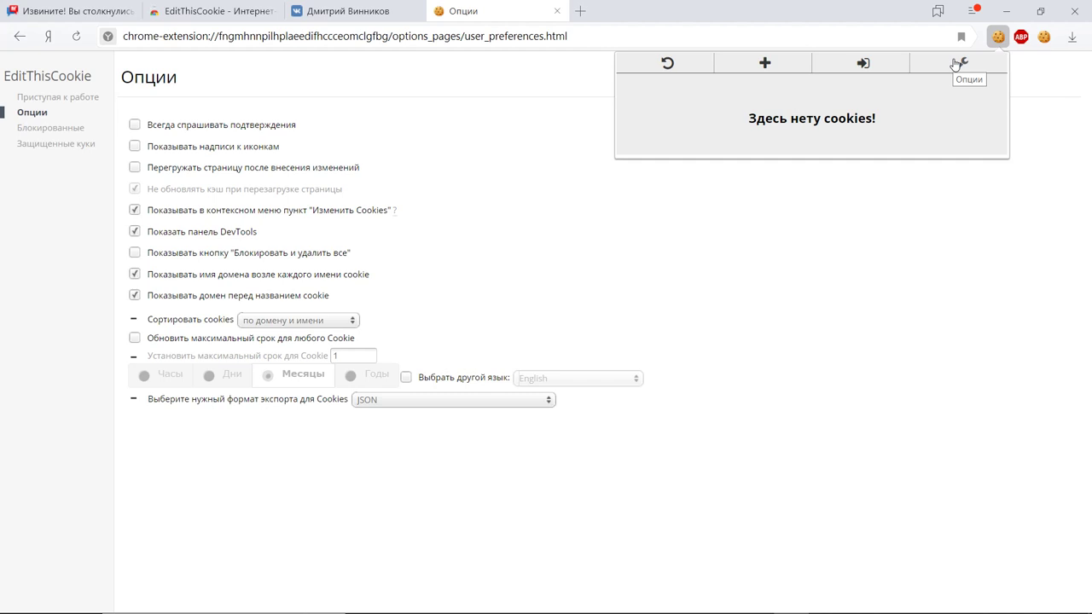
{"action": "left_click", "coordinate": [956, 63]}
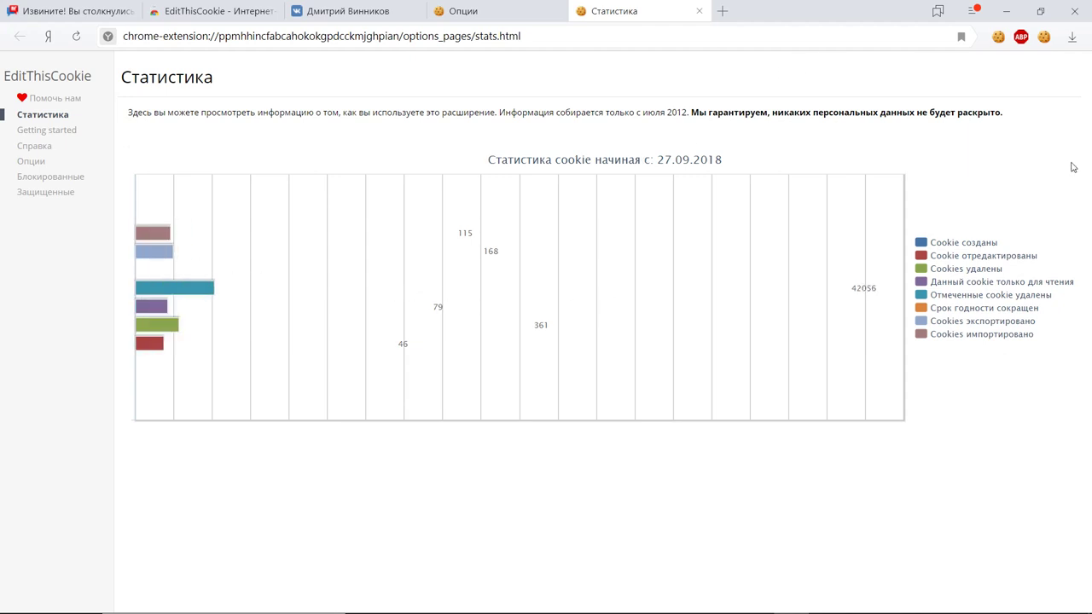
{"action": "left_click", "coordinate": [75, 41]}
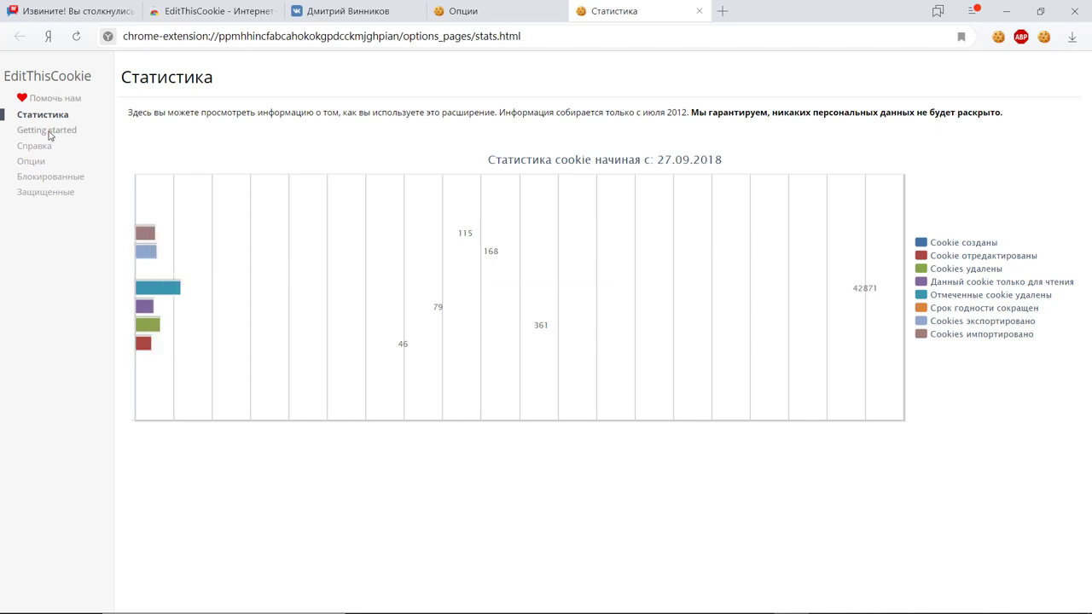
Examine the cookie statistics chart and its legend, and briefly open and close the Getting started guide.
{"action": "left_click", "coordinate": [47, 130]}
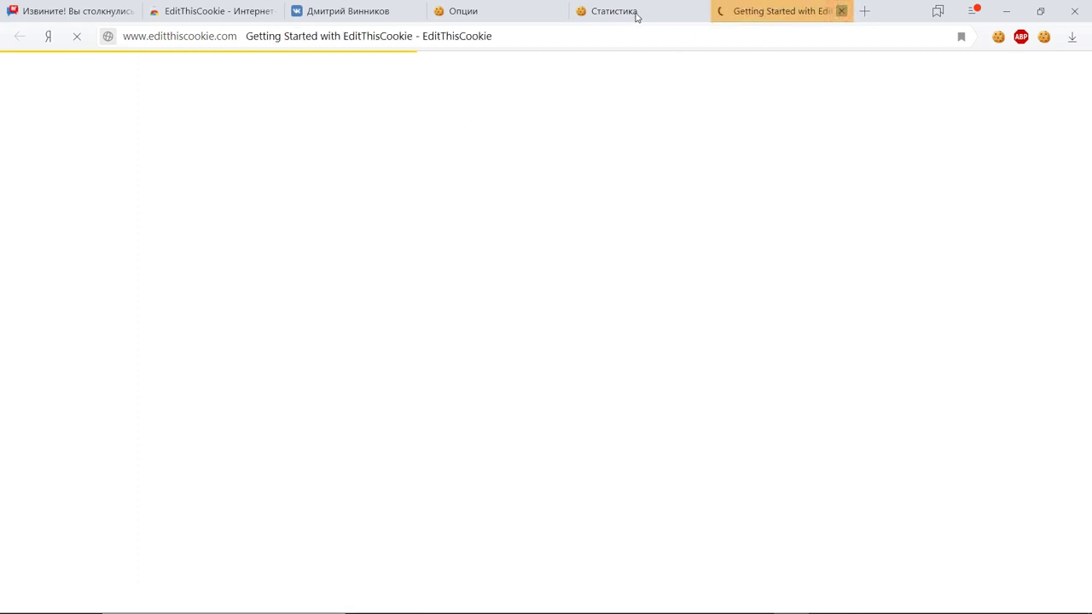
{"action": "key", "text": "ctrl+w"}
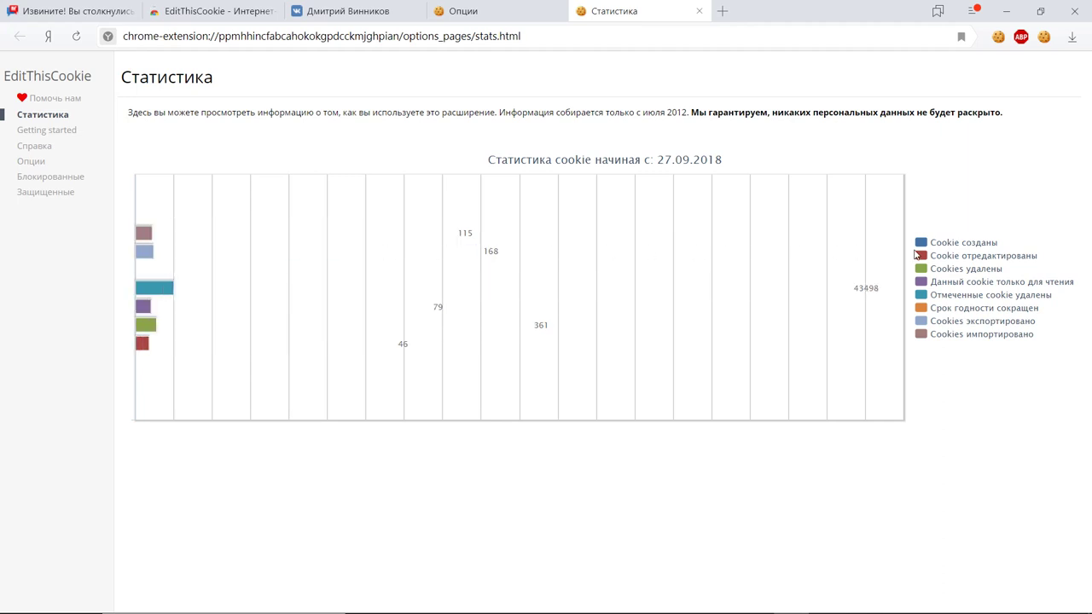
{"action": "left_click", "coordinate": [922, 244]}
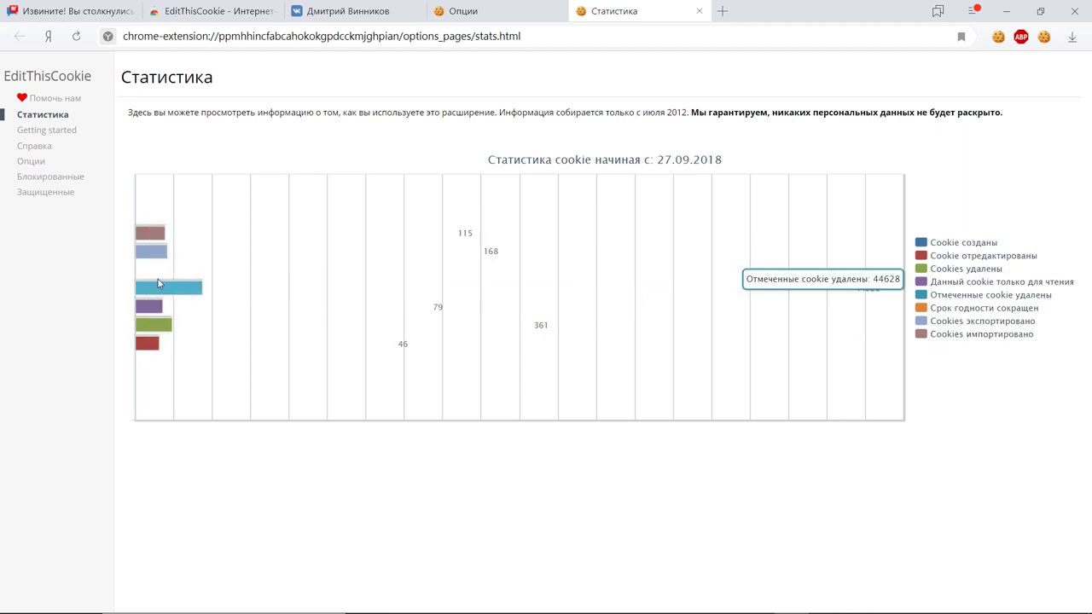
{"action": "left_click", "coordinate": [937, 243]}
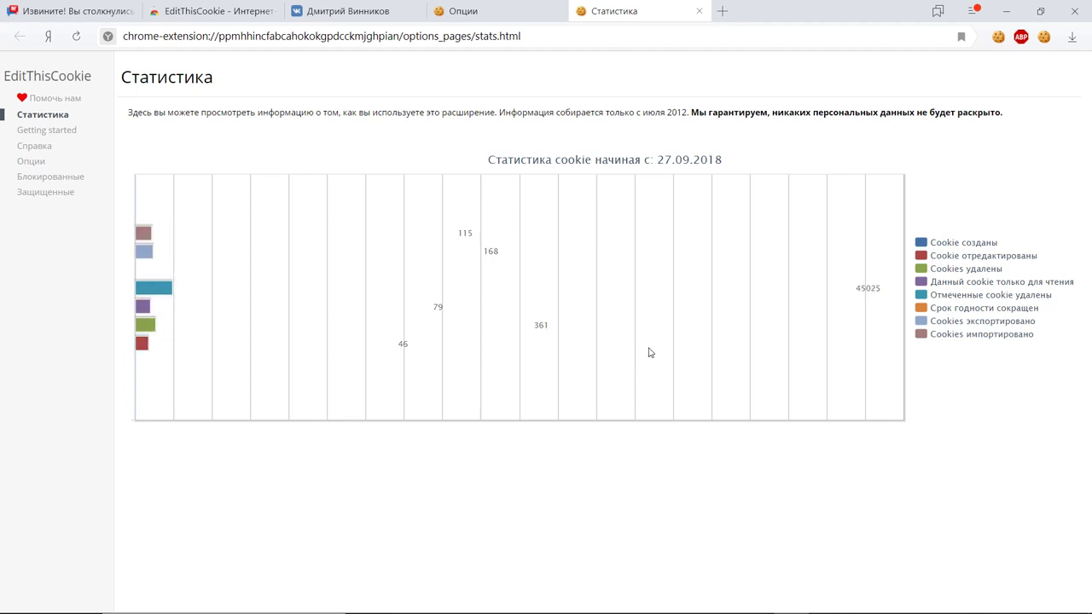
{"action": "left_click", "coordinate": [47, 133]}
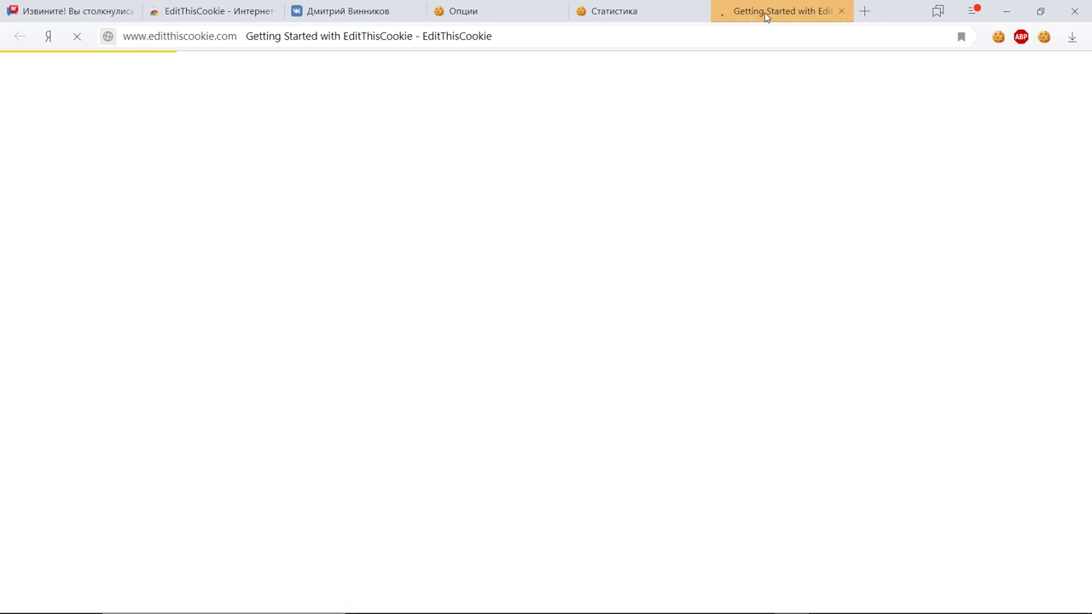
{"action": "left_click", "coordinate": [842, 11]}
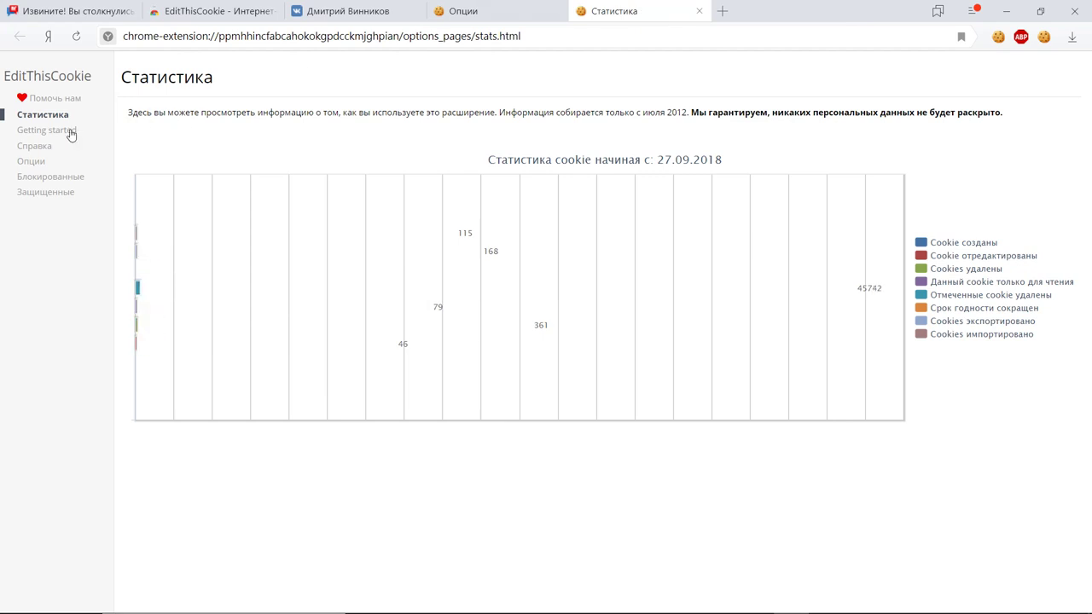
Compare the options pages of the two EditThisCookie extensions.
{"action": "left_click", "coordinate": [24, 160]}
{"action": "left_click", "coordinate": [33, 161]}
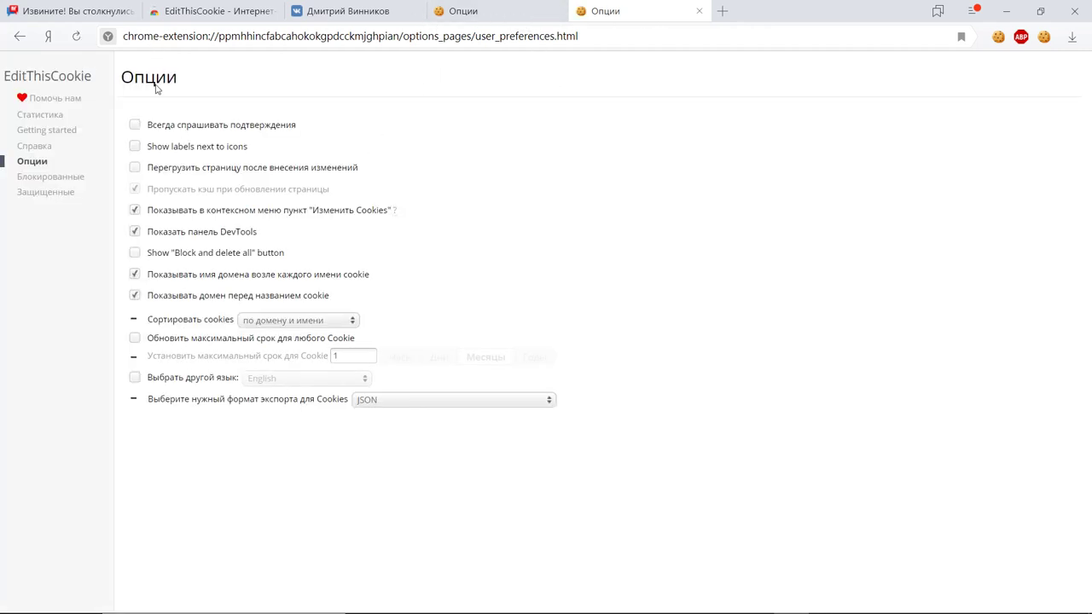
{"action": "left_click", "coordinate": [517, 8]}
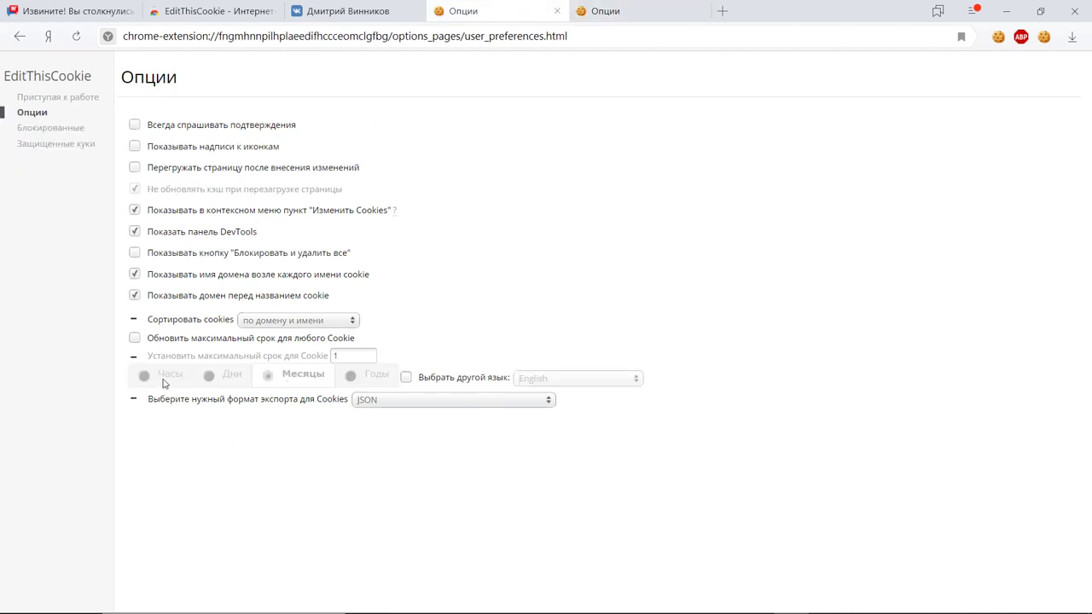
{"action": "left_click", "coordinate": [607, 14]}
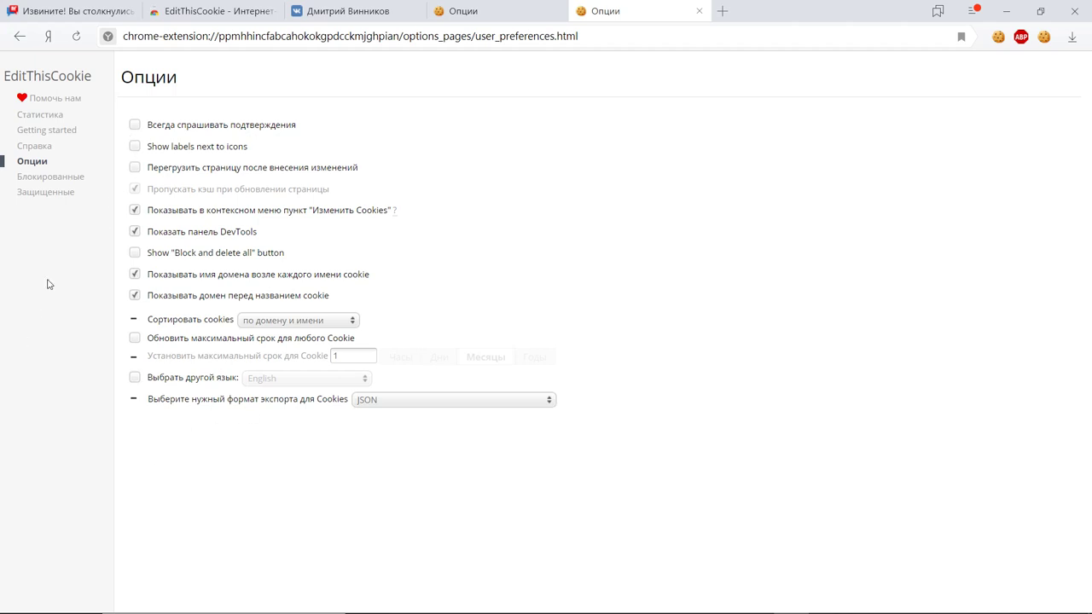
Delete the block rule for the big-forum.ru xf_csrf cookie.
{"action": "left_click", "coordinate": [42, 177]}
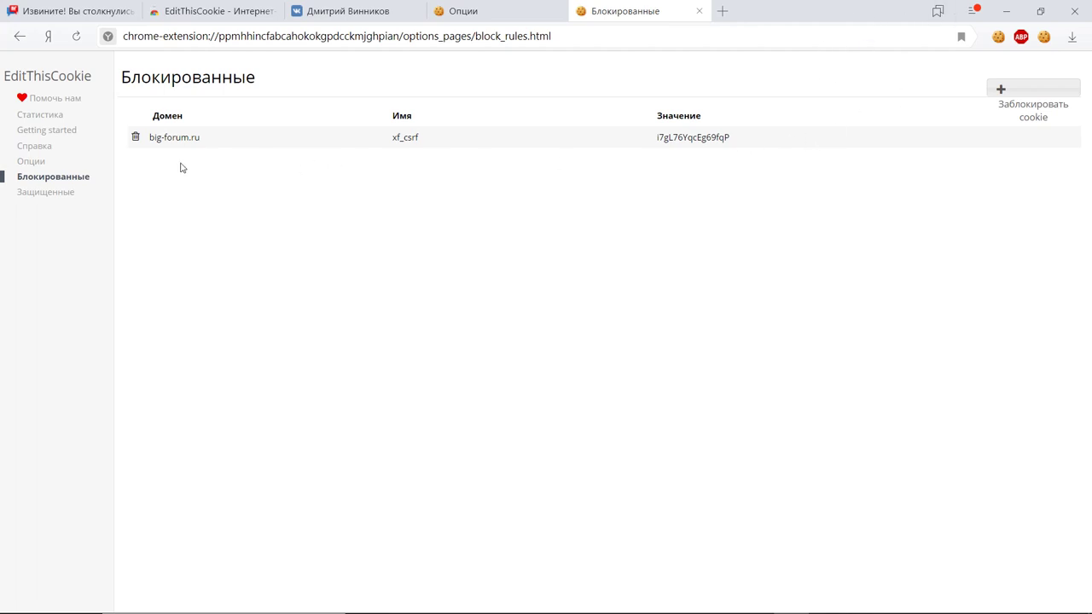
{"action": "left_click", "coordinate": [135, 140]}
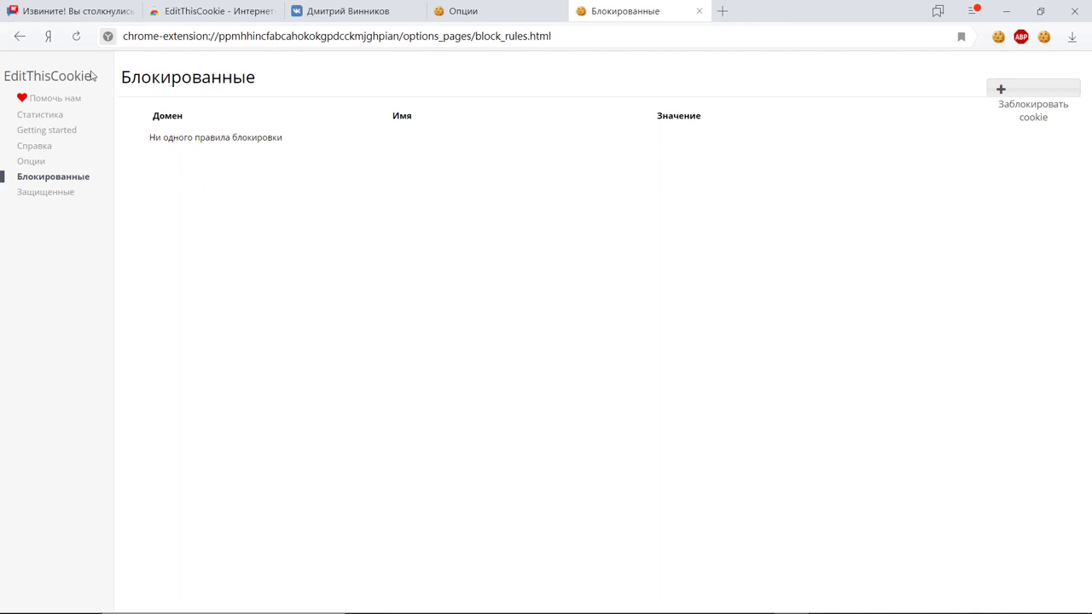
View the list of protected cookies and open the cookie editor on the other EditThisCookie extension's options page.
{"action": "left_click", "coordinate": [34, 193]}
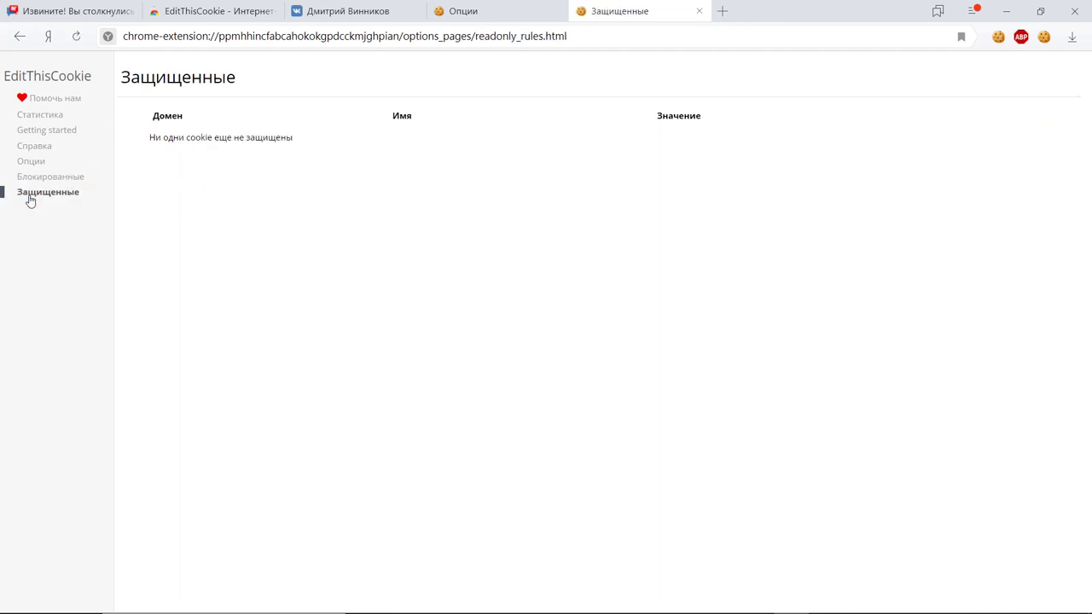
{"action": "left_click", "coordinate": [307, 135]}
{"action": "left_click", "coordinate": [507, 15]}
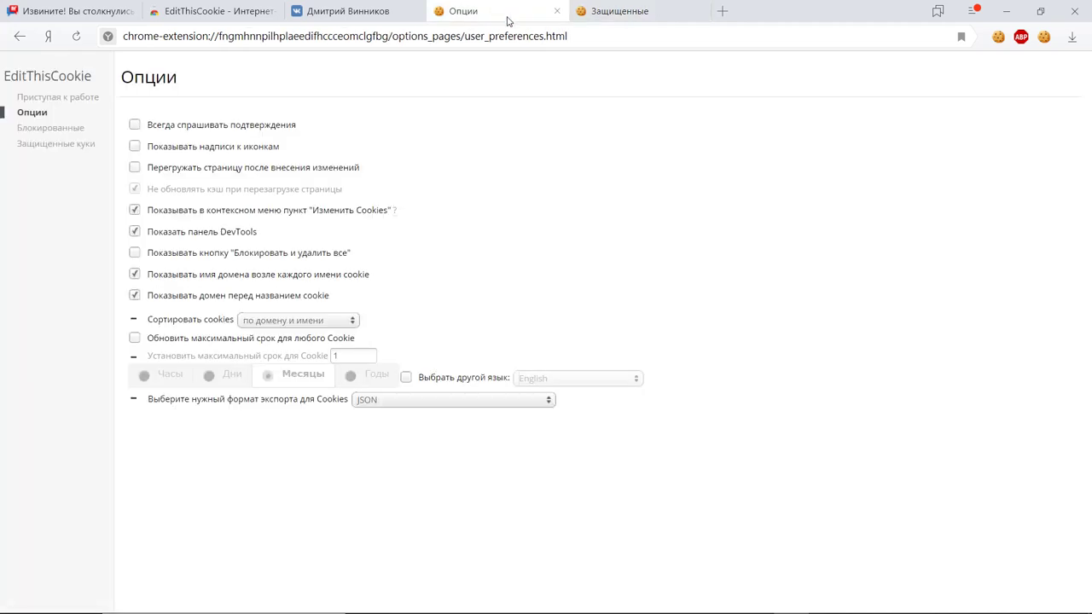
{"action": "left_click", "coordinate": [1046, 43]}
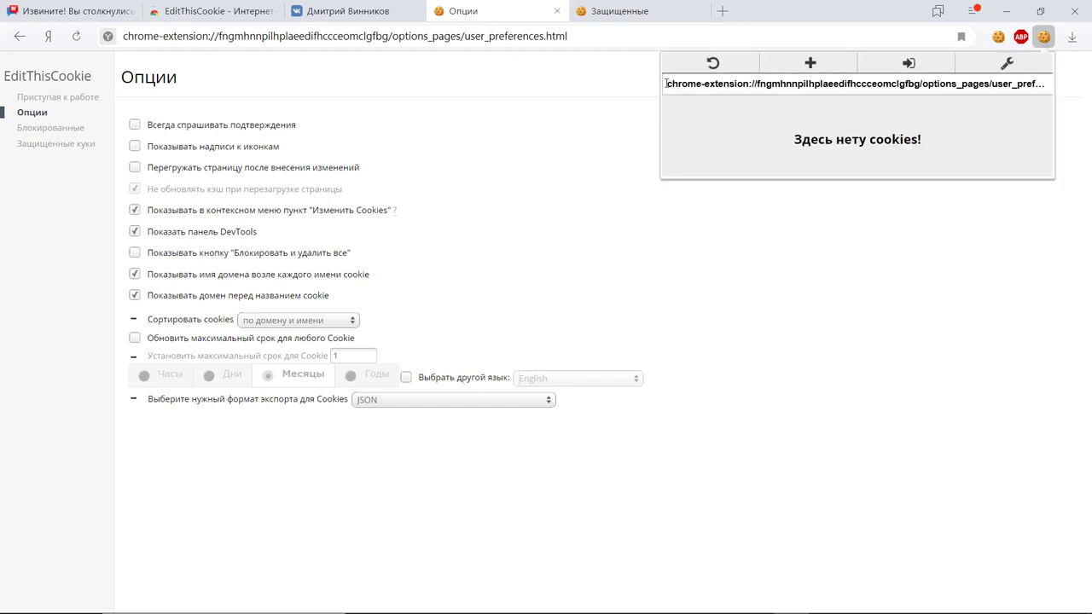
{"action": "mouse_move", "coordinate": [667, 83]}
{"action": "left_mouse_down"}
{"action": "mouse_move", "coordinate": [1089, 84]}
{"action": "mouse_move", "coordinate": [673, 84]}
{"action": "left_mouse_up"}
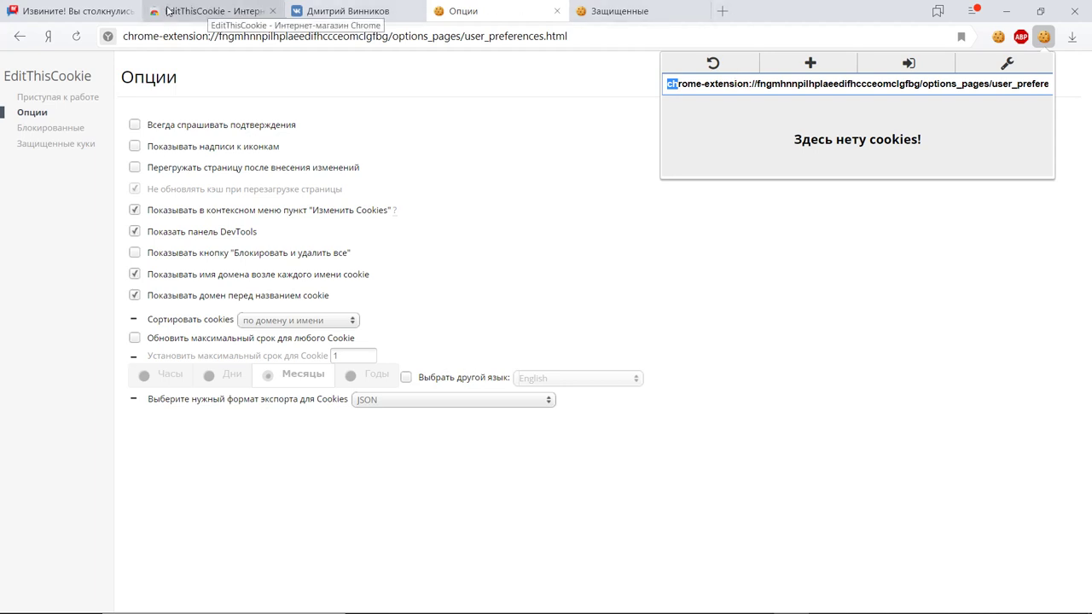
Switch to the VK profile page, expand the pinned admitad post, read through it and return to the profile header.
{"action": "left_click", "coordinate": [306, 15]}
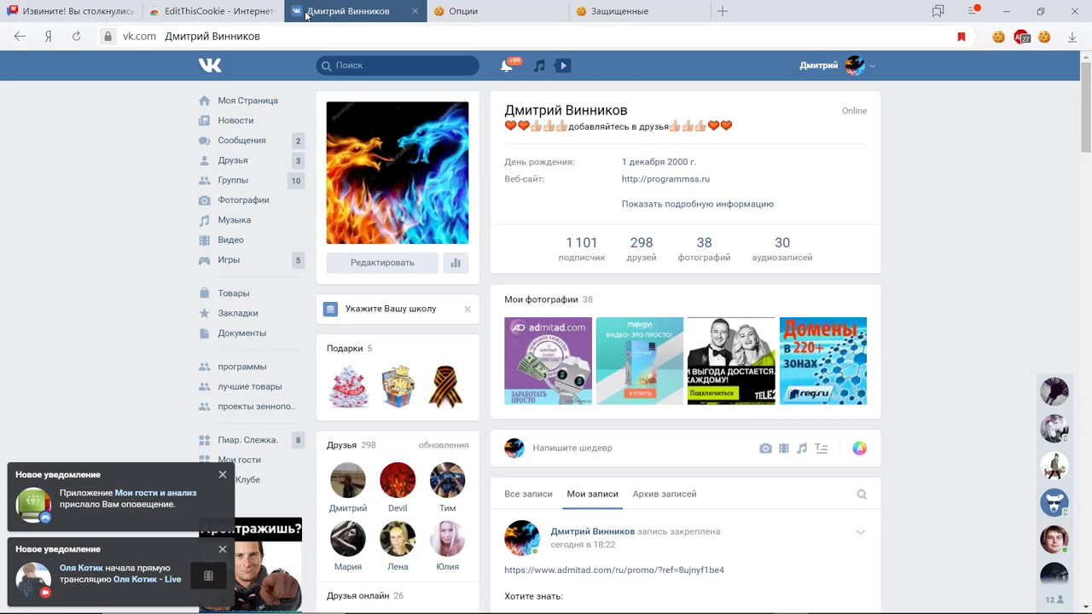
{"action": "scroll", "coordinate": [725, 345], "scroll_direction": "down", "scroll_amount": 3}
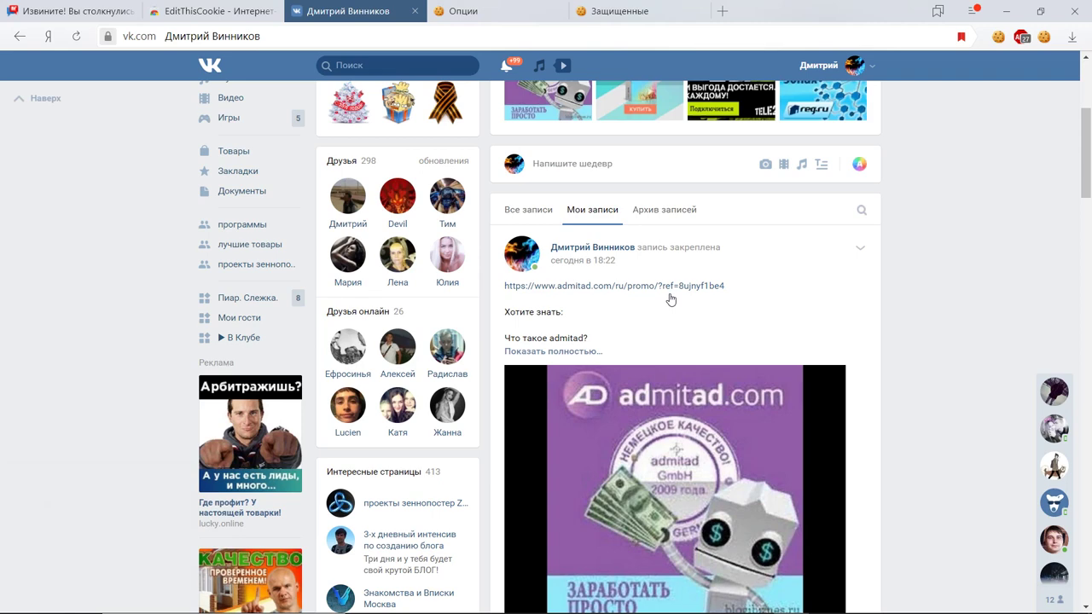
{"action": "left_click_drag", "start_coordinate": [743, 284], "coordinate": [500, 287]}
{"action": "left_click", "coordinate": [812, 290]}
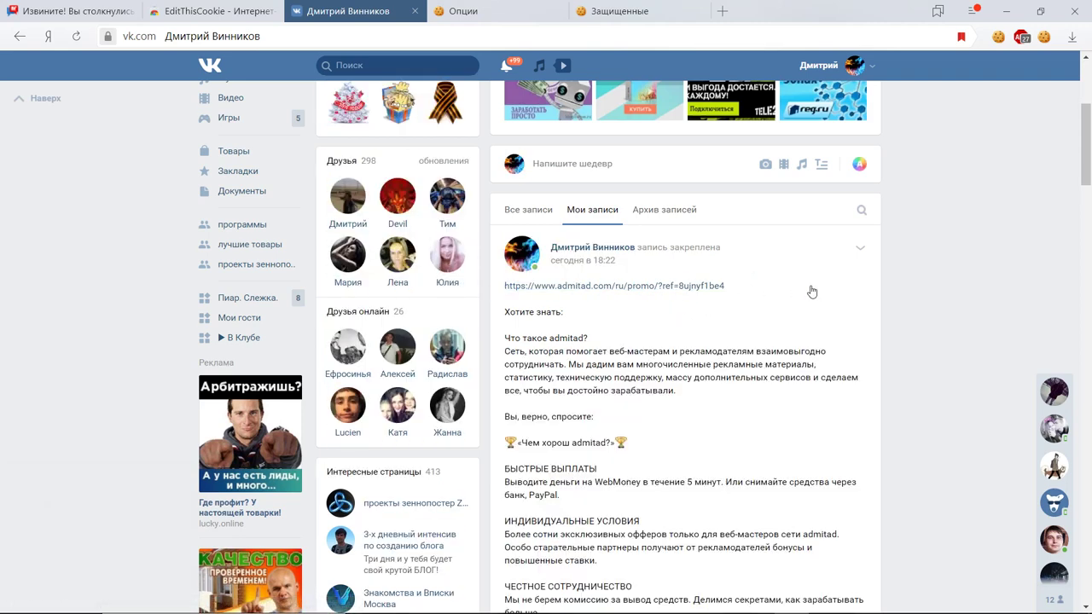
{"action": "scroll", "coordinate": [812, 292], "scroll_direction": "down", "scroll_amount": 2}
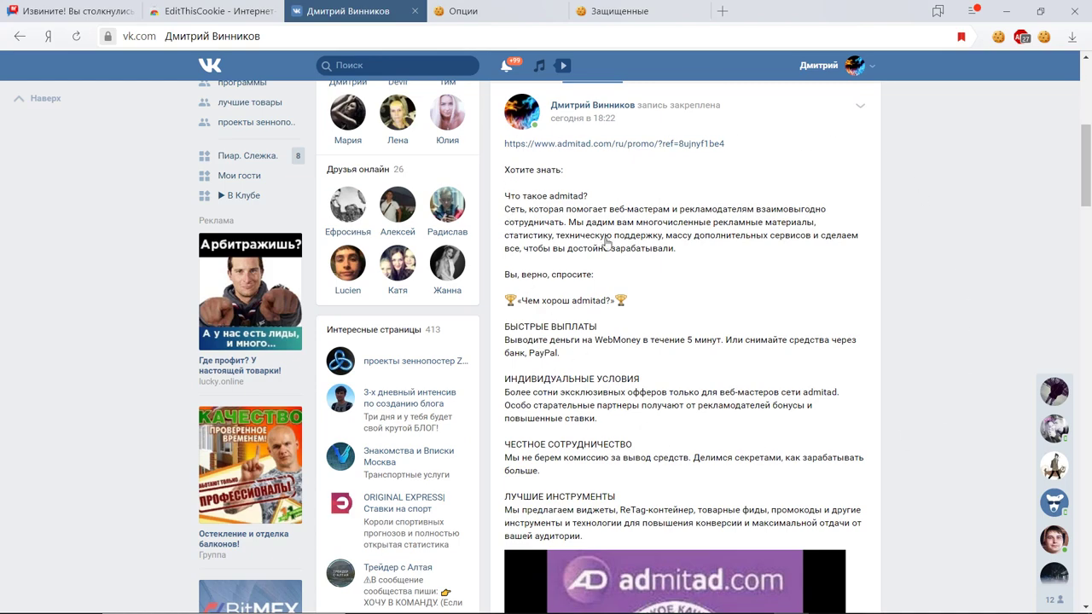
{"action": "scroll", "coordinate": [824, 288], "scroll_direction": "down", "scroll_amount": 3}
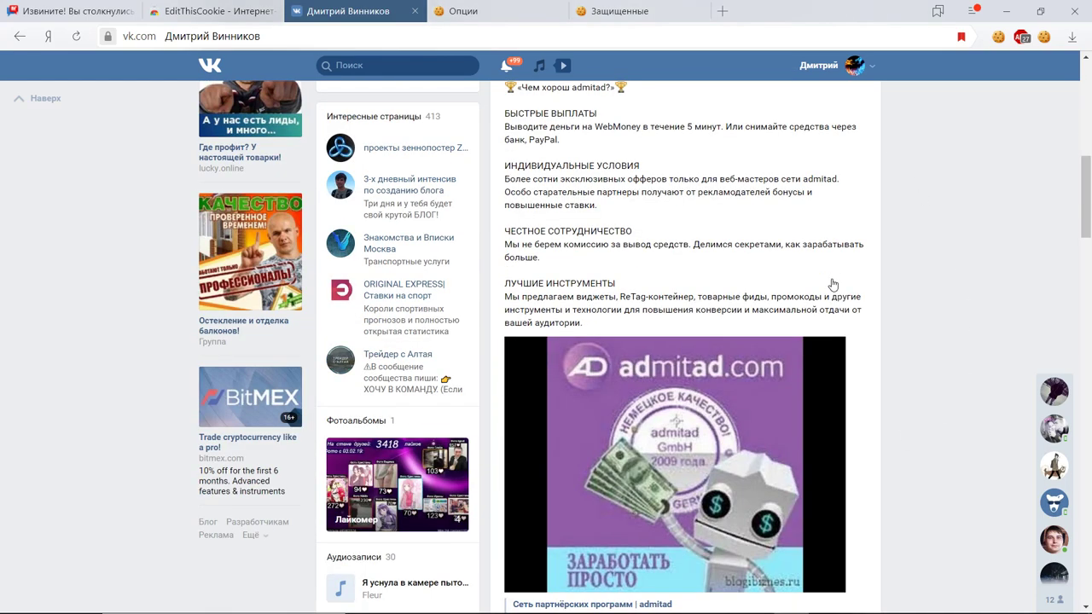
{"action": "scroll", "coordinate": [833, 284], "scroll_direction": "down", "scroll_amount": 2}
{"action": "scroll", "coordinate": [832, 285], "scroll_direction": "up", "scroll_amount": 10}
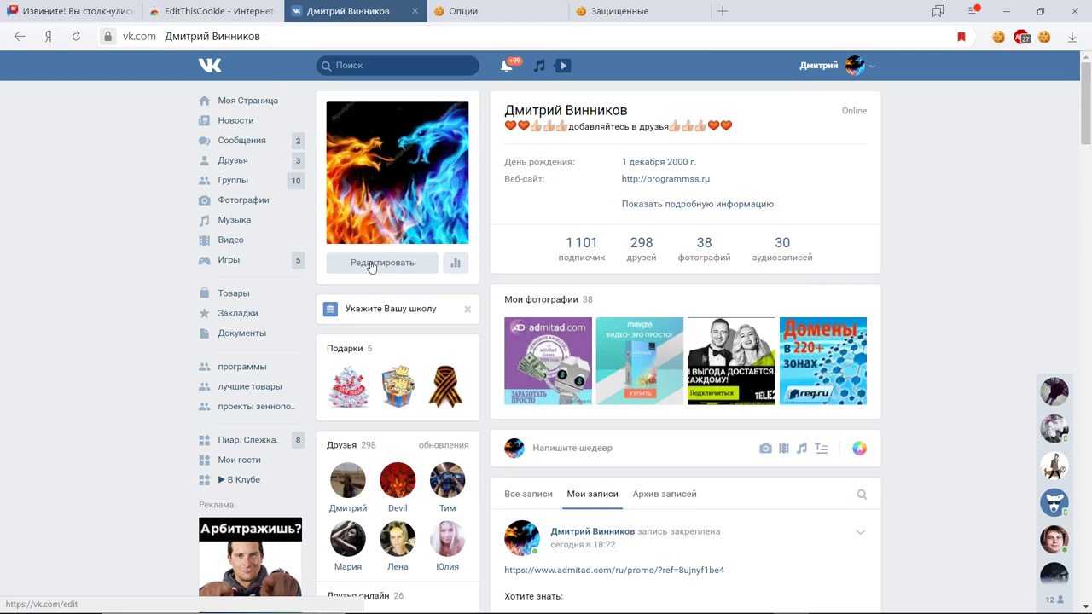
{"action": "scroll", "coordinate": [372, 267], "scroll_direction": "down", "scroll_amount": 2}
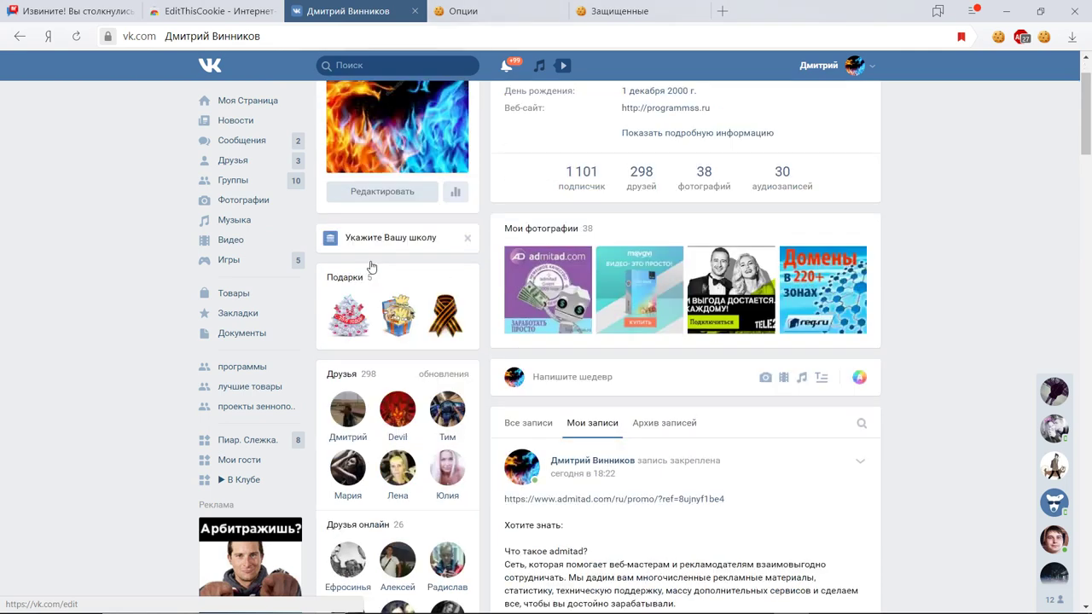
{"action": "scroll", "coordinate": [796, 325], "scroll_direction": "up", "scroll_amount": 2}
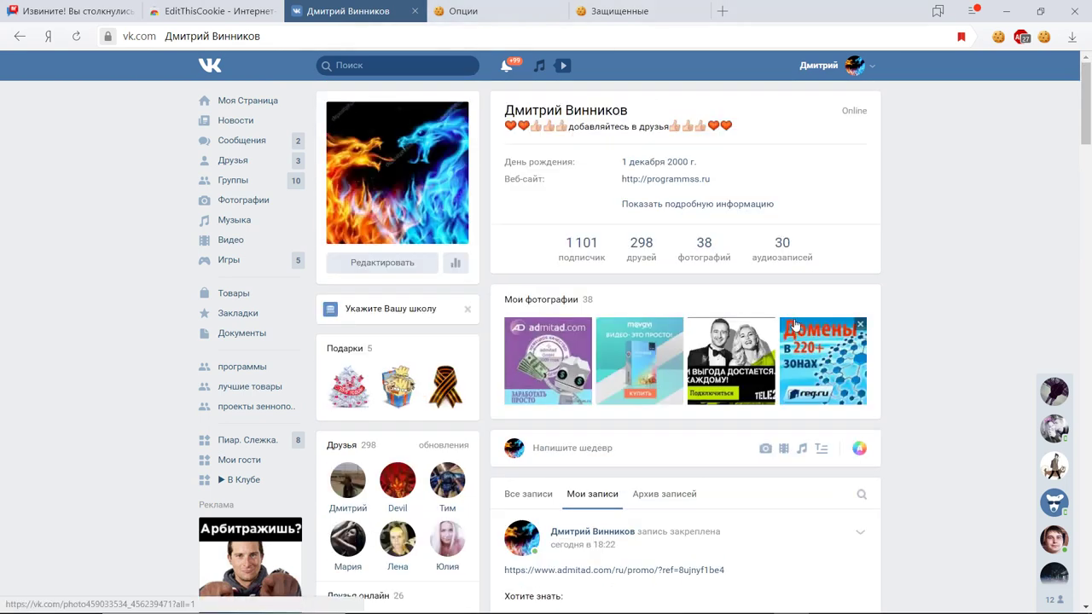